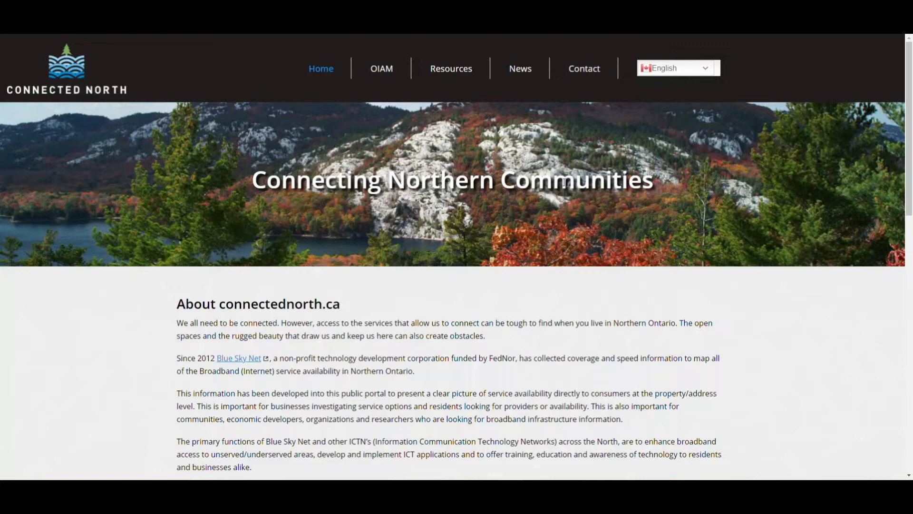
# - Launch the Ontario Internet Access Map (OIAM) from the Connected North home page and agree to its terms of use
pyautogui.scroll(-10, 320, 151)
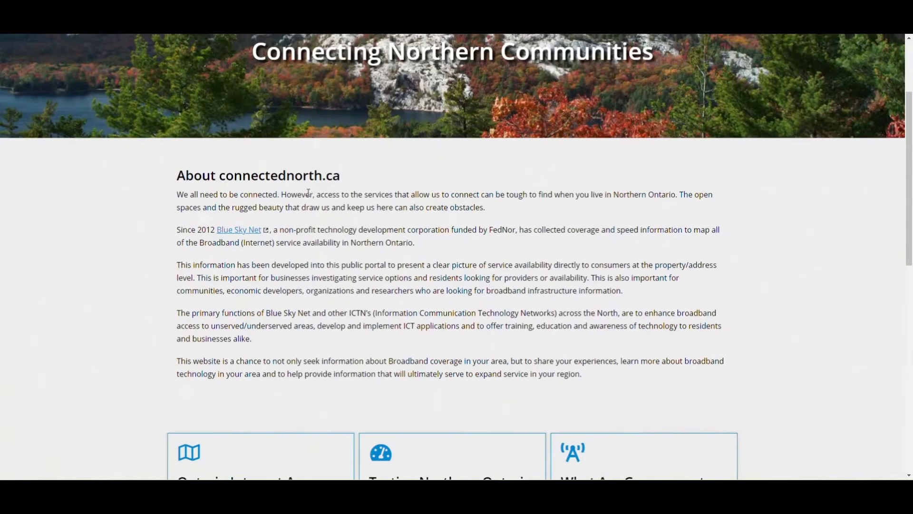
pyautogui.scroll(-3, 320, 152)
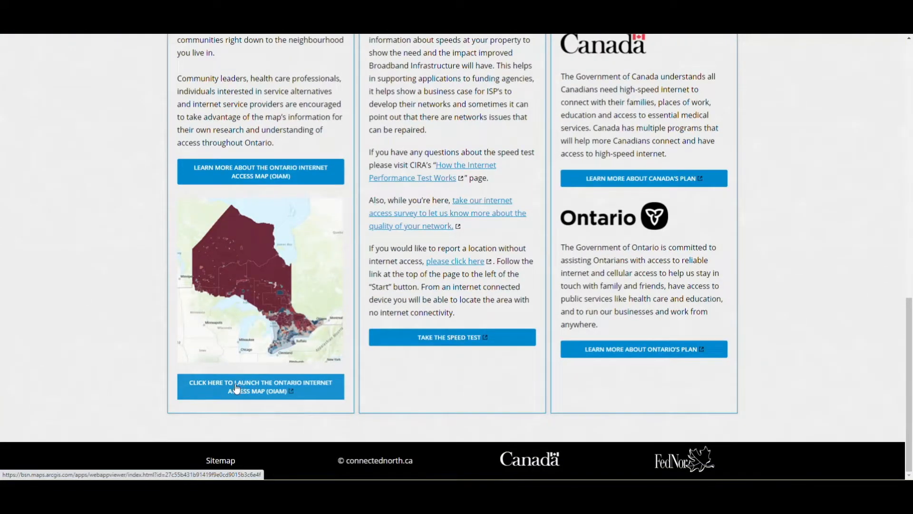
pyautogui.click(219, 383)
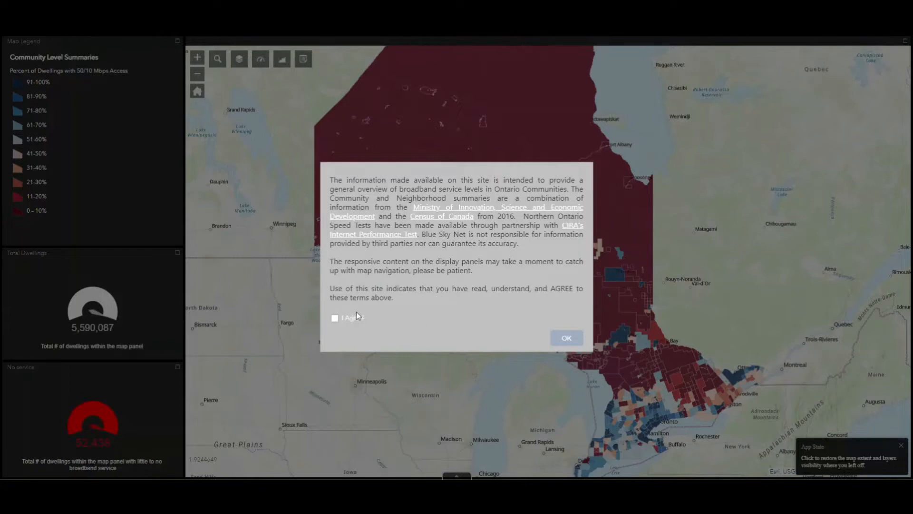
pyautogui.click(336, 319)
pyautogui.click(565, 338)
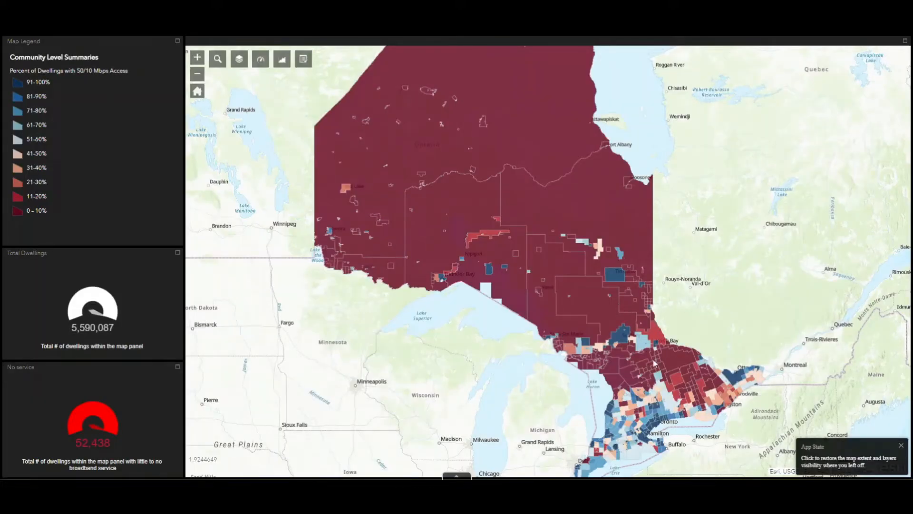
# - Review the community broadband summary for Greater Sudbury on the map and close it
pyautogui.scroll(1, 624, 340)
pyautogui.scroll(3, 620, 339)
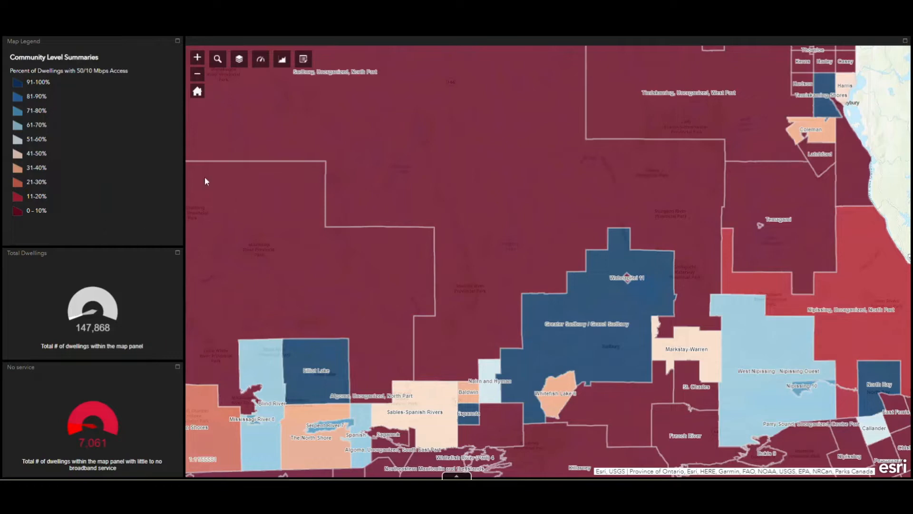
pyautogui.click(592, 346)
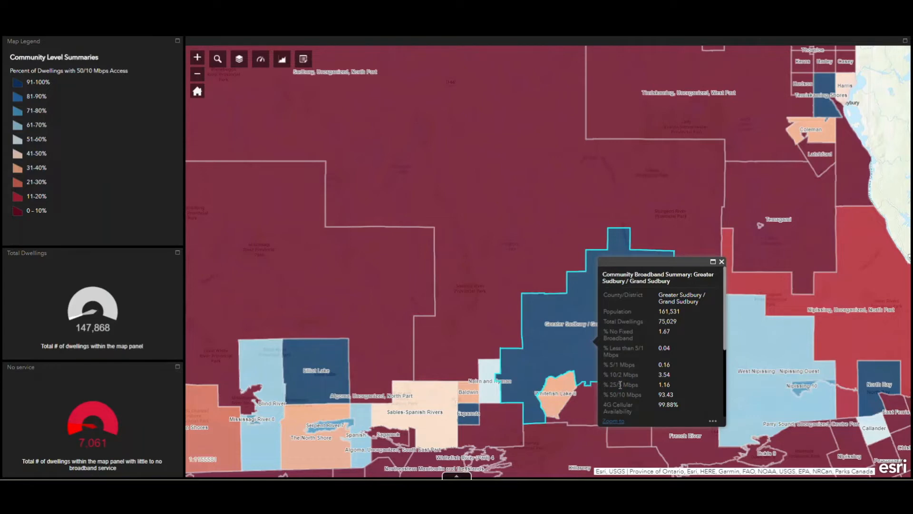
pyautogui.moveTo(558, 283); pyautogui.dragTo(546, 245)
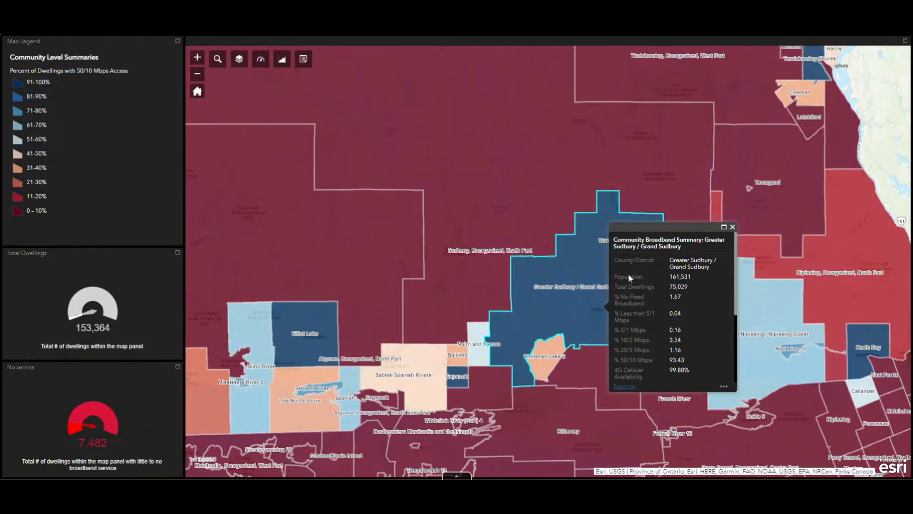
pyautogui.click(733, 227)
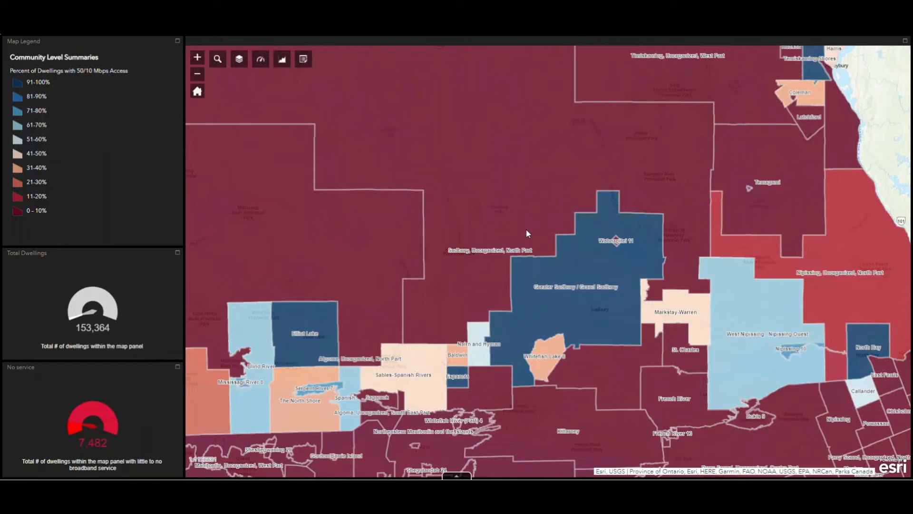
# - Set up a Community/Region Level Summaries (Macro) chart with a spatial filter that limits the features
pyautogui.scroll(2, 528, 234)
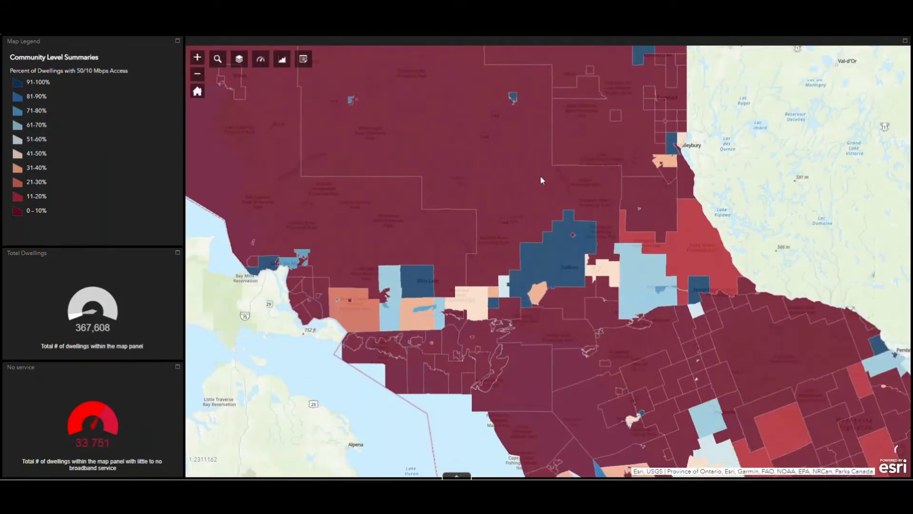
pyautogui.moveTo(541, 180); pyautogui.dragTo(539, 228)
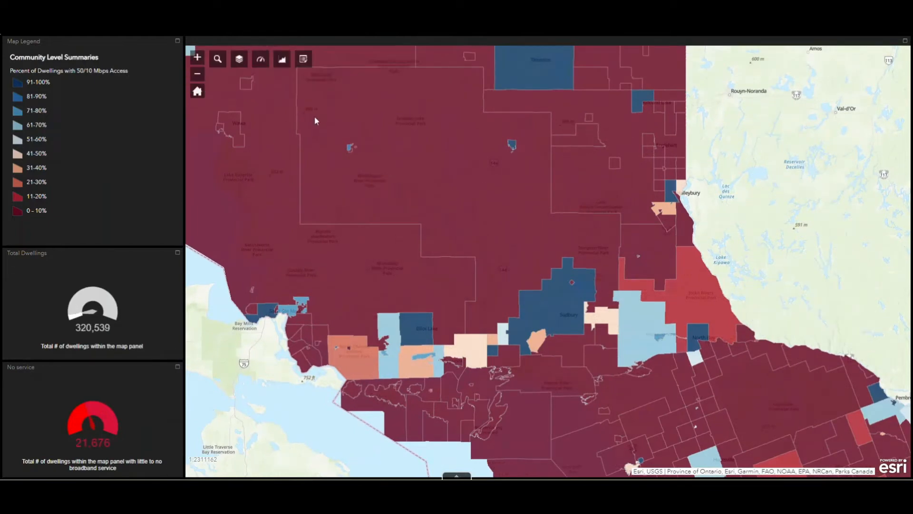
pyautogui.click(282, 60)
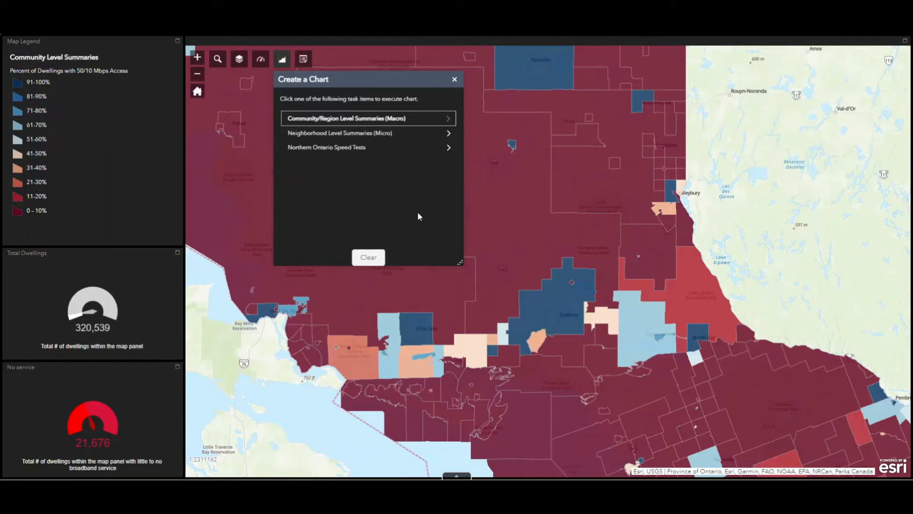
pyautogui.click(367, 122)
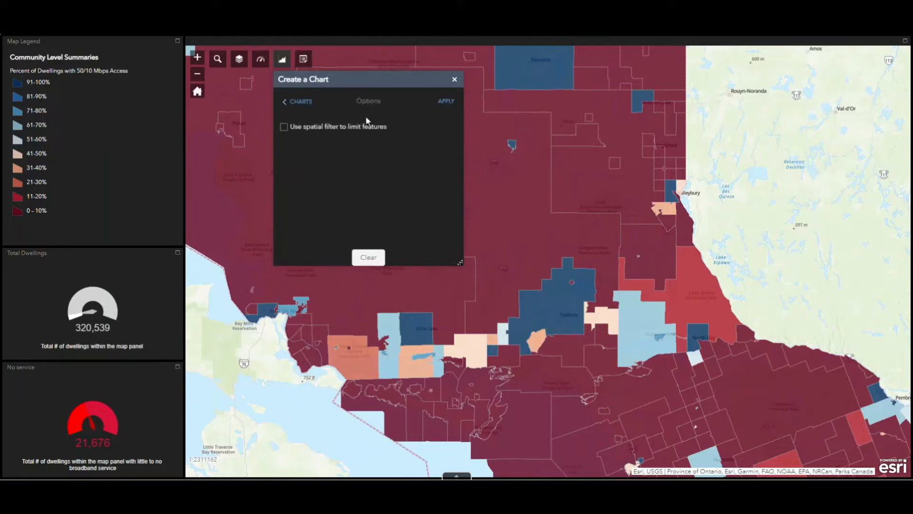
pyautogui.click(285, 127)
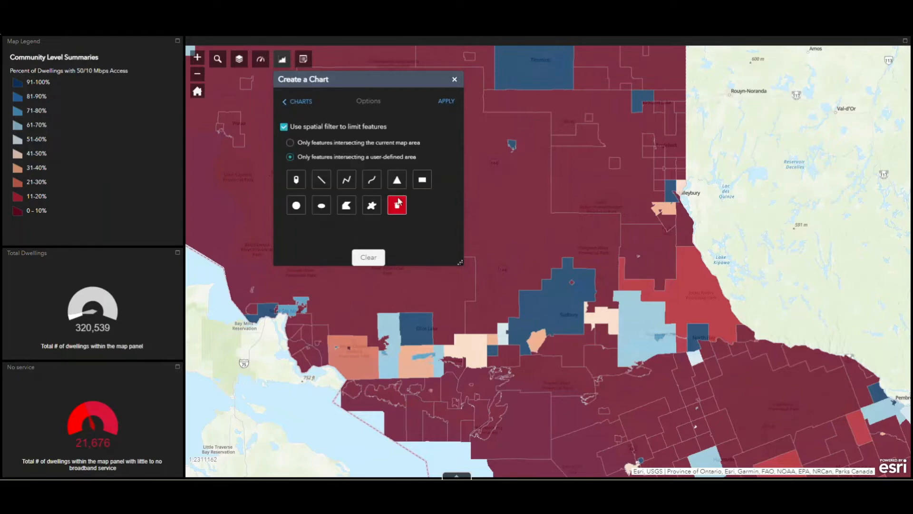
# - Outline the Greater Sudbury area with a freehand polygon as the filter area and generate the chart
pyautogui.moveTo(406, 80); pyautogui.dragTo(299, 66)
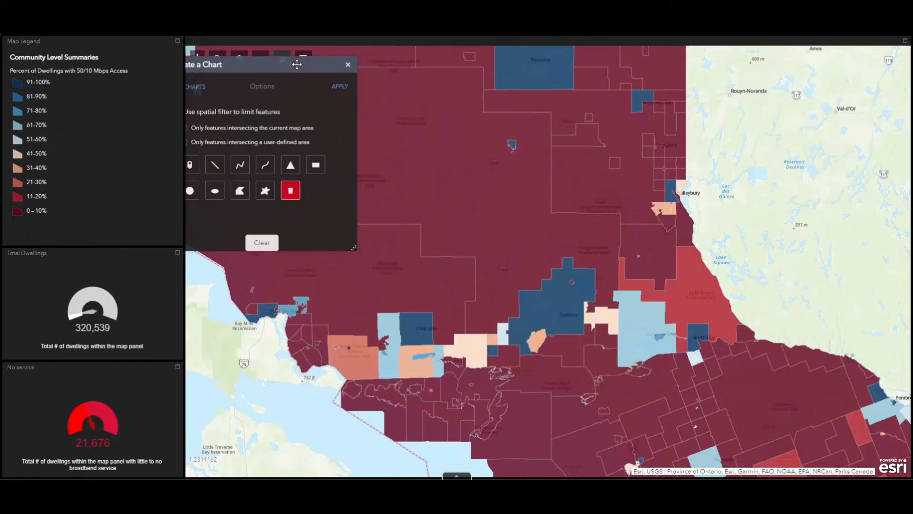
pyautogui.click(266, 191)
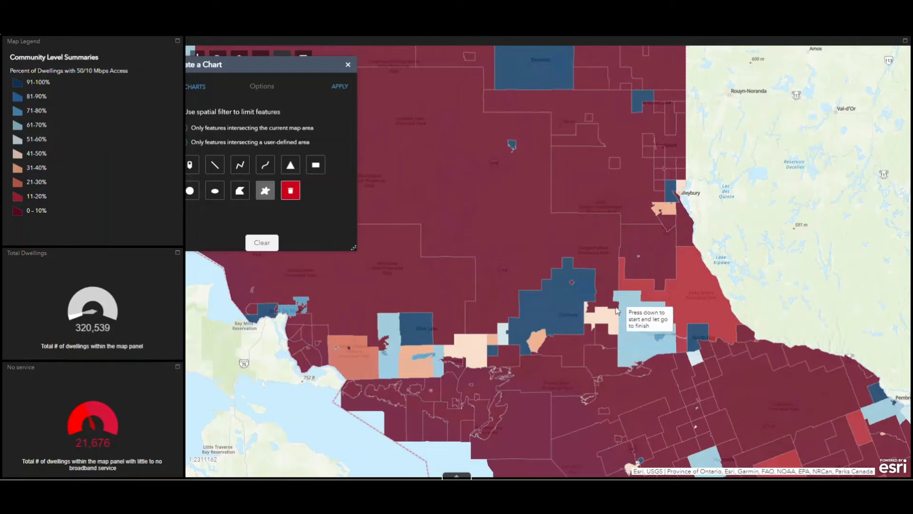
pyautogui.moveTo(600, 334)
pyautogui.mouseDown()
pyautogui.moveTo(597, 283)
pyautogui.moveTo(530, 210)
pyautogui.moveTo(494, 236)
pyautogui.moveTo(492, 372)
pyautogui.moveTo(567, 390)
pyautogui.moveTo(602, 351)
pyautogui.mouseUp()
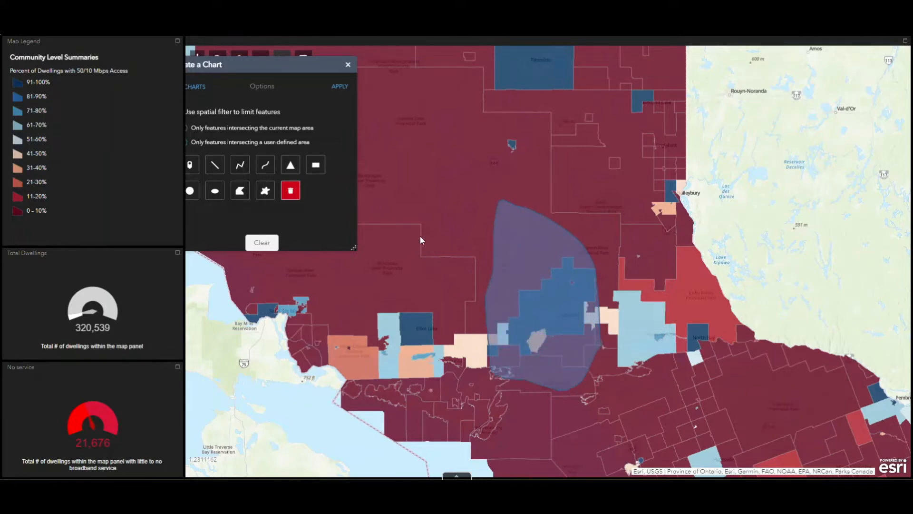
pyautogui.click(341, 87)
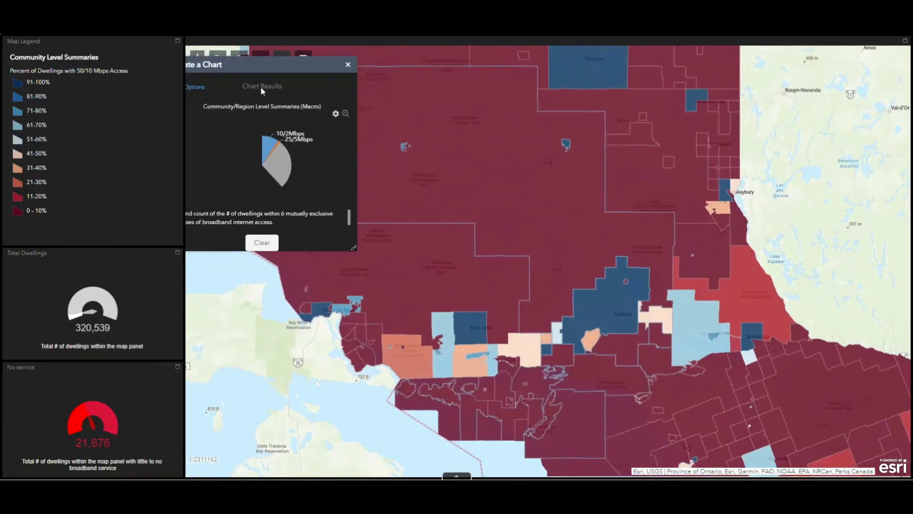
# - Enlarge the chart results window over the map and inspect the 50/10 Mbps, 10/2 Mbps and neighbouring pie slices
pyautogui.moveTo(285, 65); pyautogui.dragTo(555, 96)
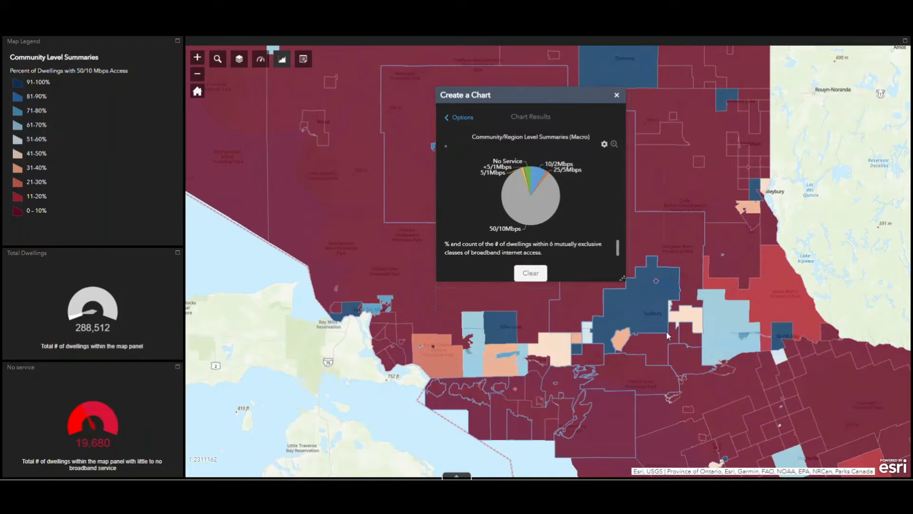
pyautogui.moveTo(622, 279); pyautogui.dragTo(734, 398)
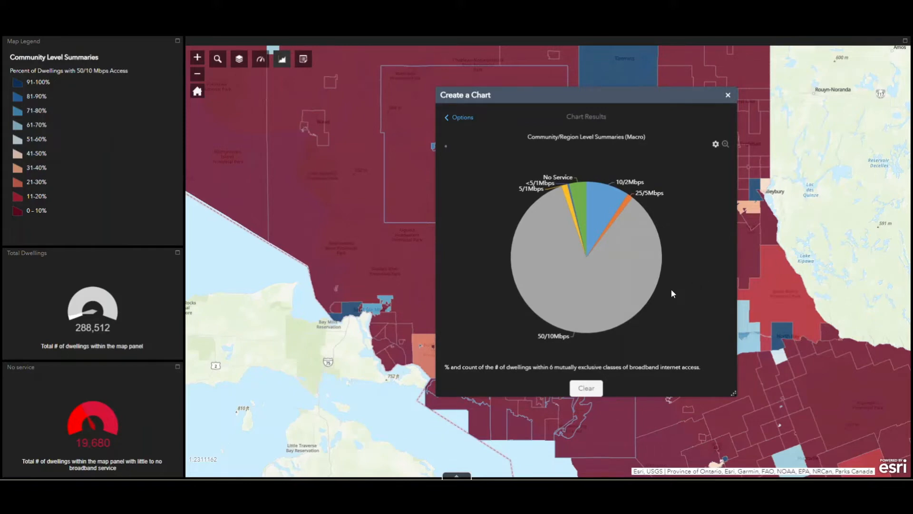
pyautogui.moveTo(590, 302)
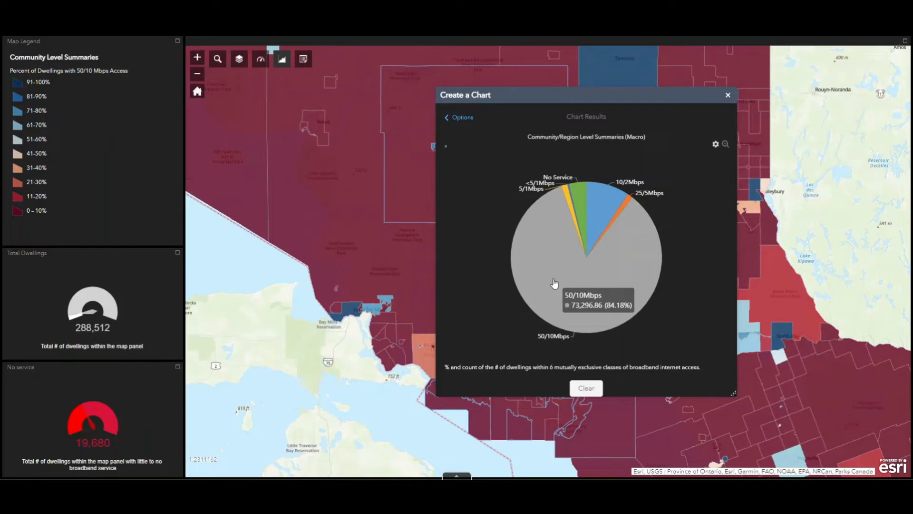
pyautogui.moveTo(604, 207)
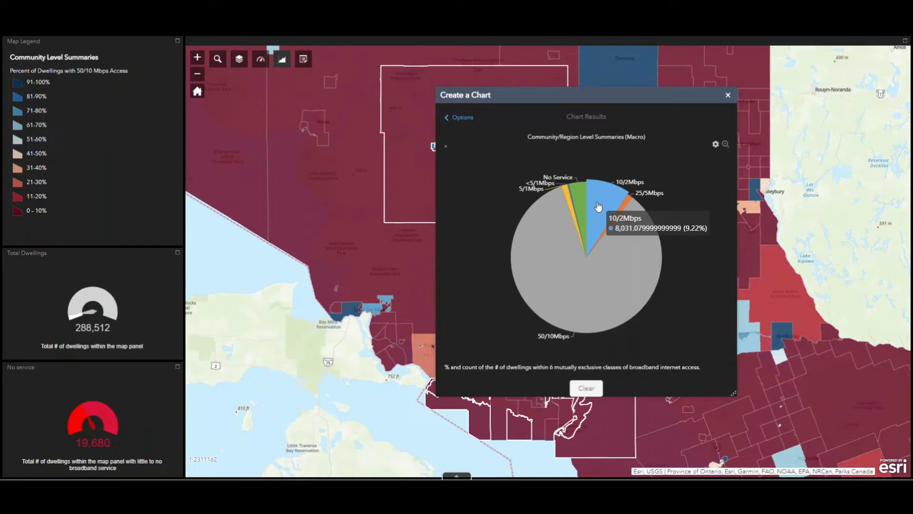
pyautogui.moveTo(568, 317)
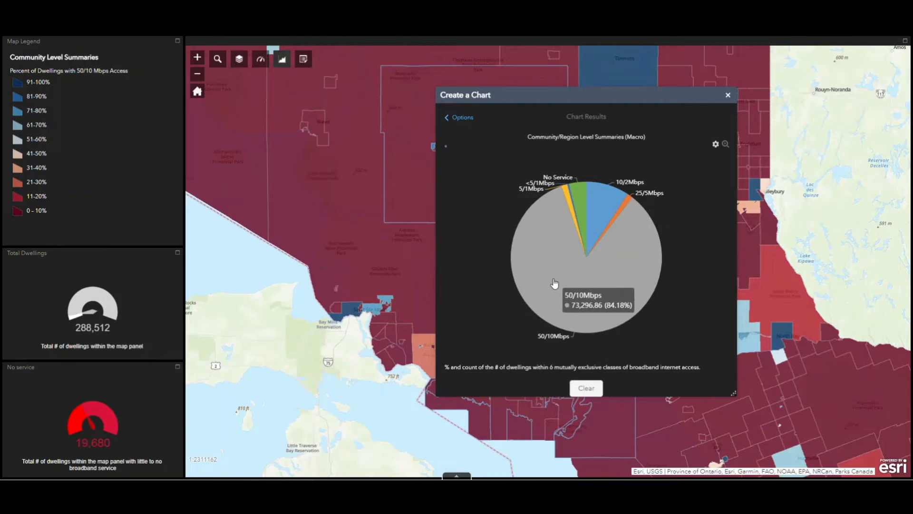
pyautogui.moveTo(581, 198)
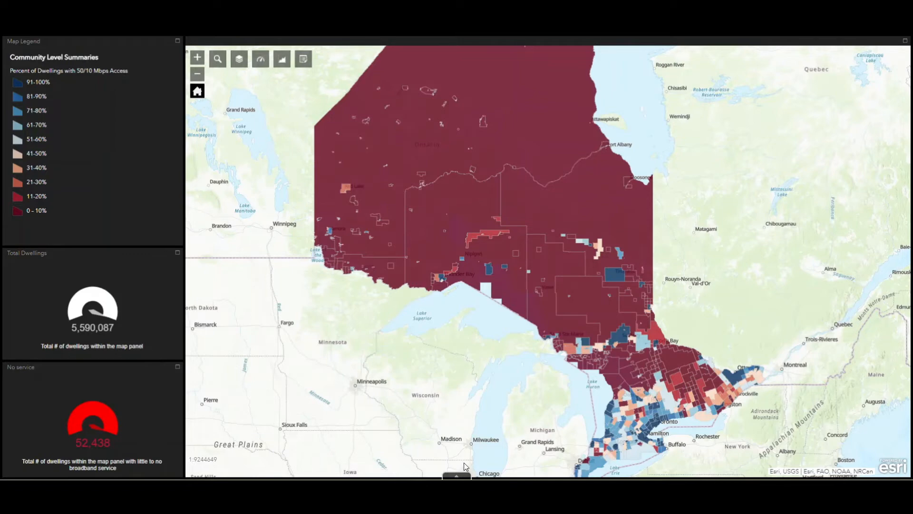
# - Look through the Community Level Summaries attribute table for the full Ontario extent and collapse it
pyautogui.click(457, 476)
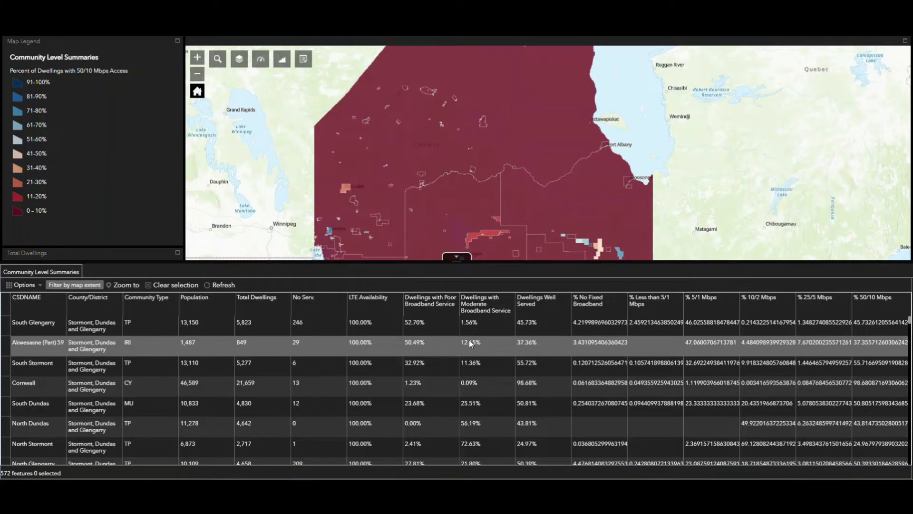
pyautogui.click(457, 257)
# - Export the Community Level Summaries records for the Hearst–Kapuskasing–Cochrane map extent to a CSV file
pyautogui.scroll(1, 611, 268)
pyautogui.scroll(3, 547, 195)
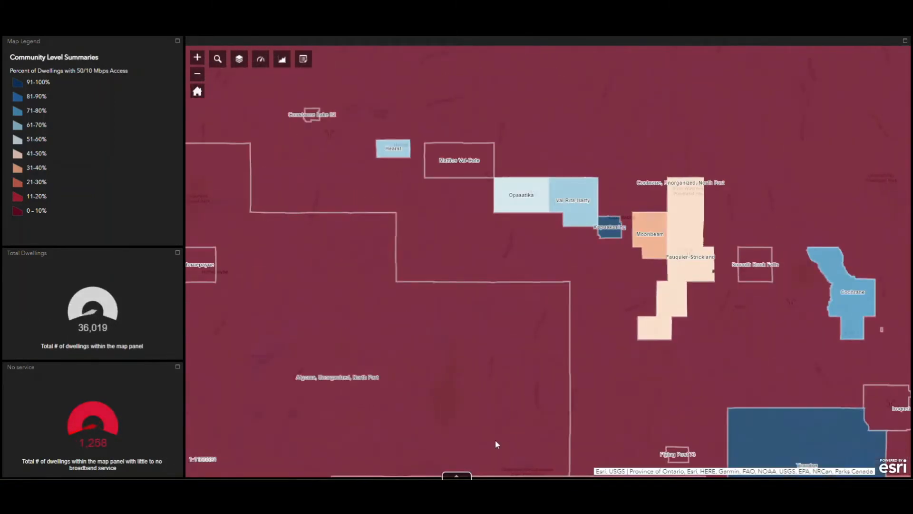
pyautogui.click(457, 475)
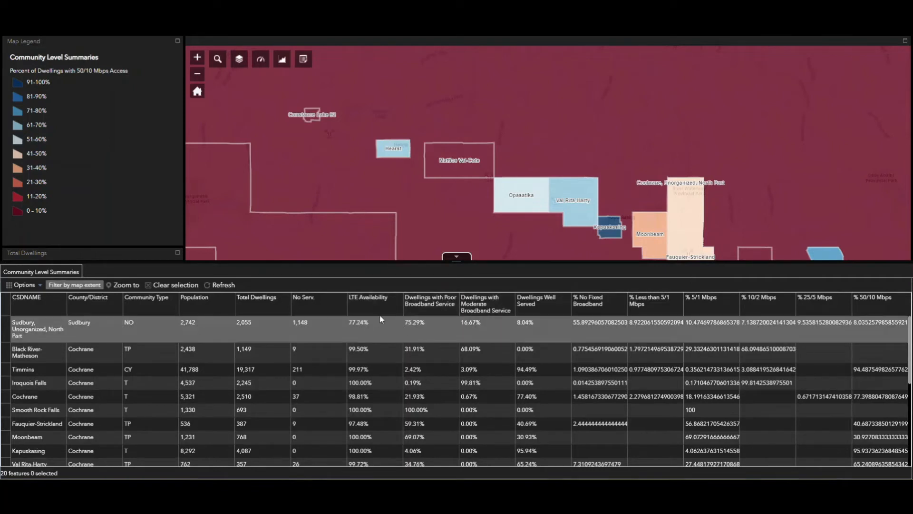
pyautogui.click(22, 285)
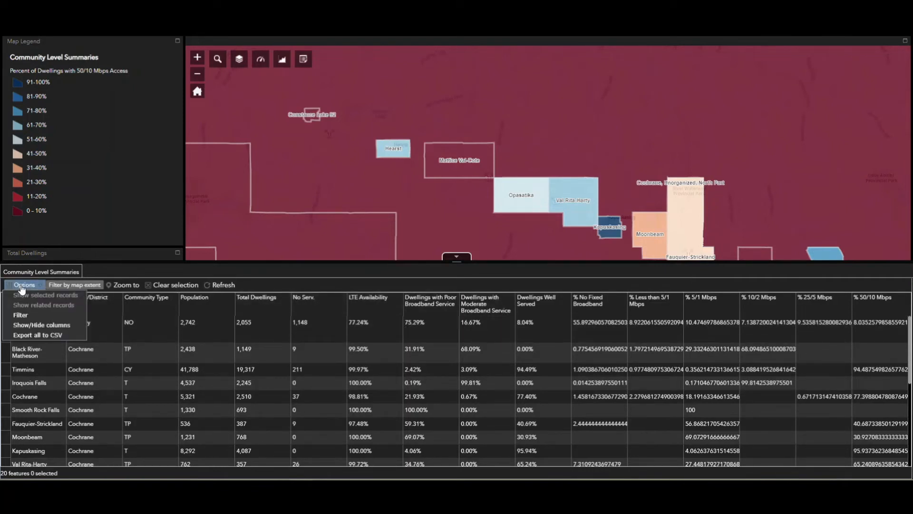
pyautogui.click(47, 336)
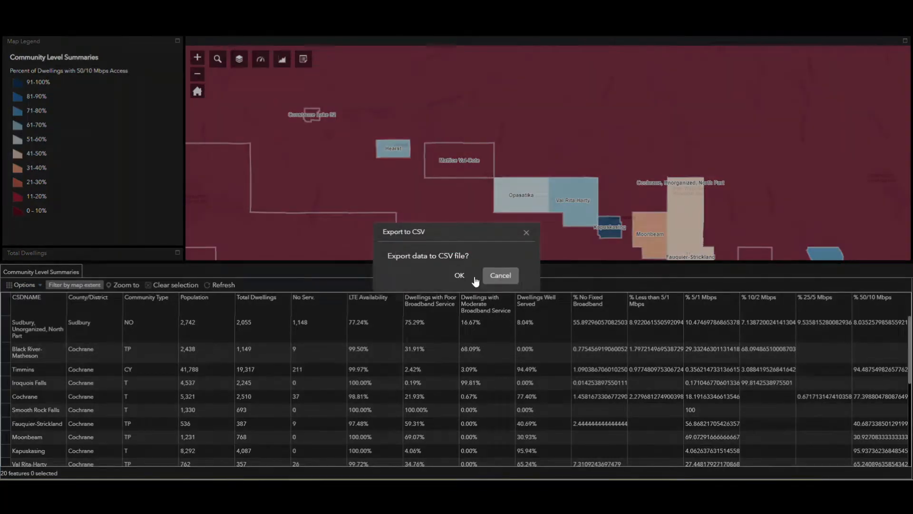
pyautogui.click(462, 276)
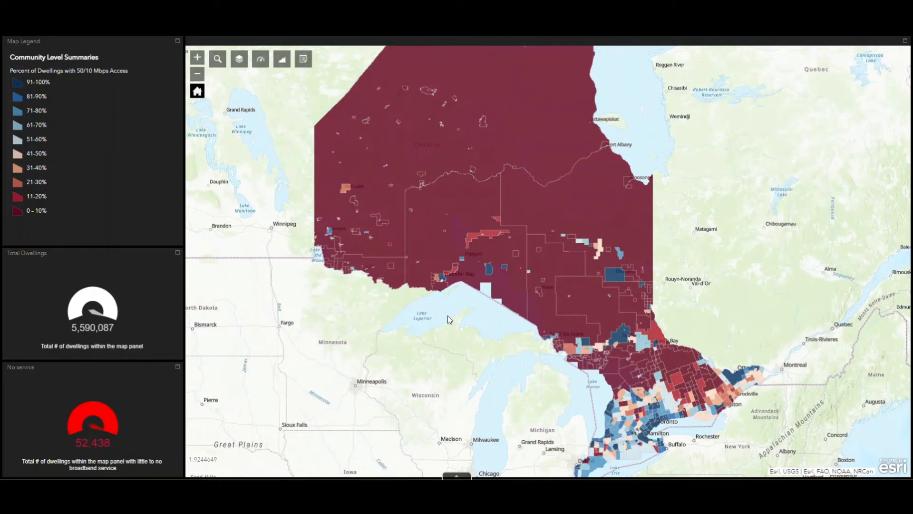
# - Search the community summaries for Red Lake, review its broadband summary and close it
pyautogui.click(218, 60)
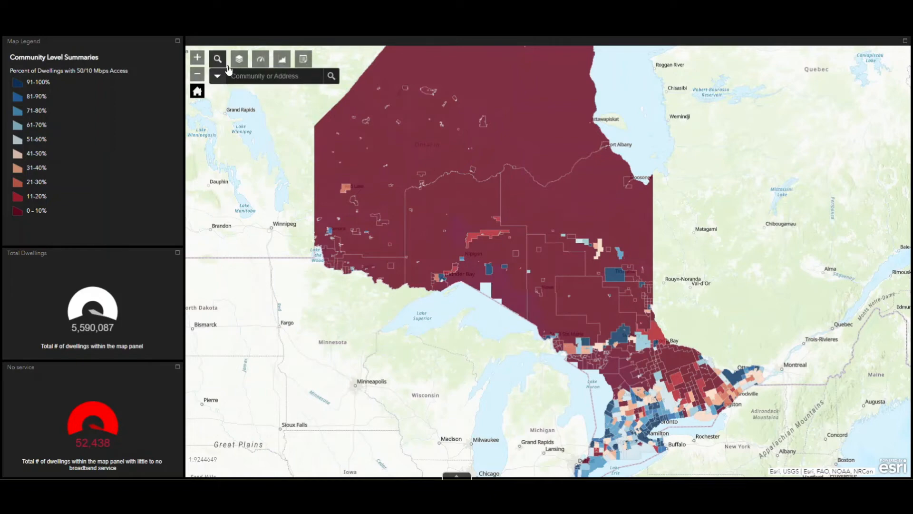
pyautogui.click(241, 77)
pyautogui.write('Red Lake')
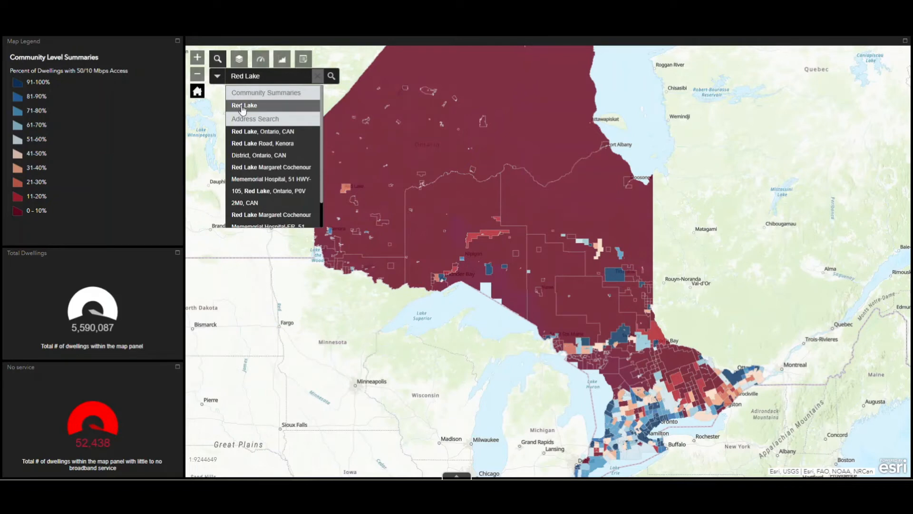
pyautogui.click(243, 106)
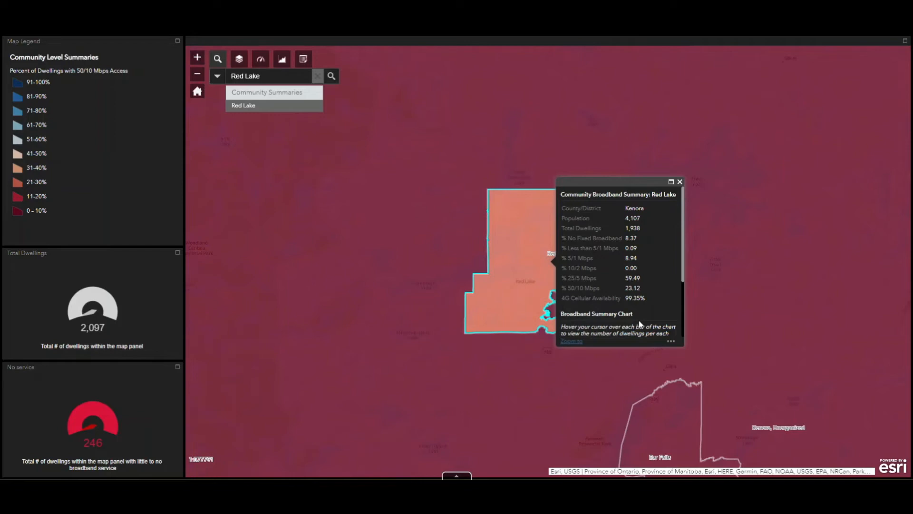
pyautogui.click(680, 182)
# - View the neighbourhood broadband summaries of two adjacent blocks in Red Lake
pyautogui.scroll(2, 526, 280)
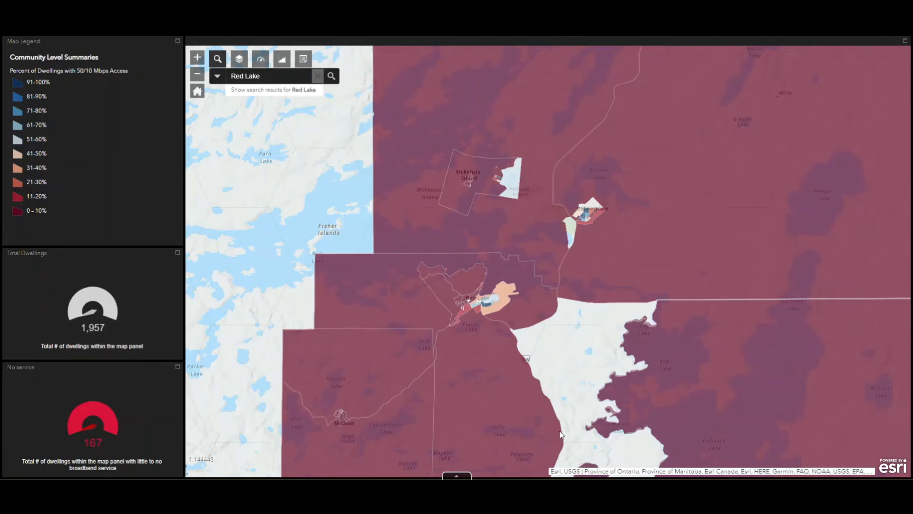
pyautogui.click(443, 286)
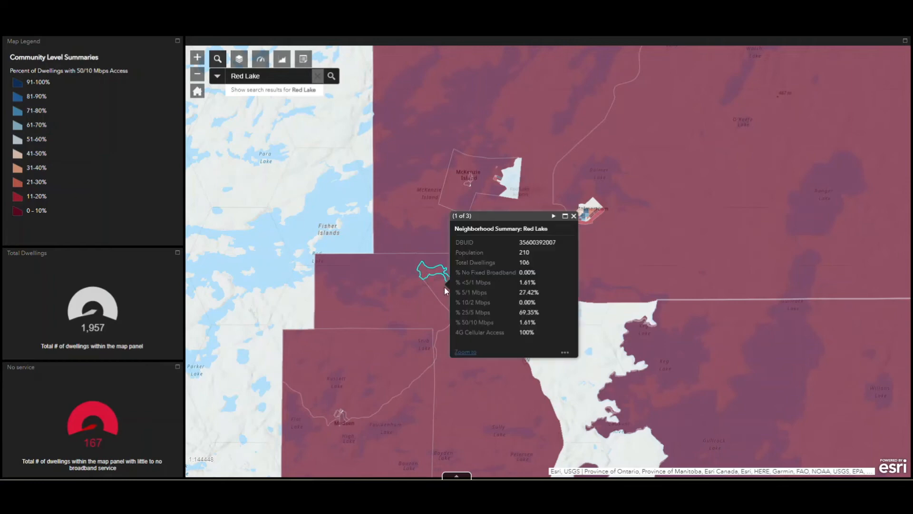
pyautogui.click(445, 287)
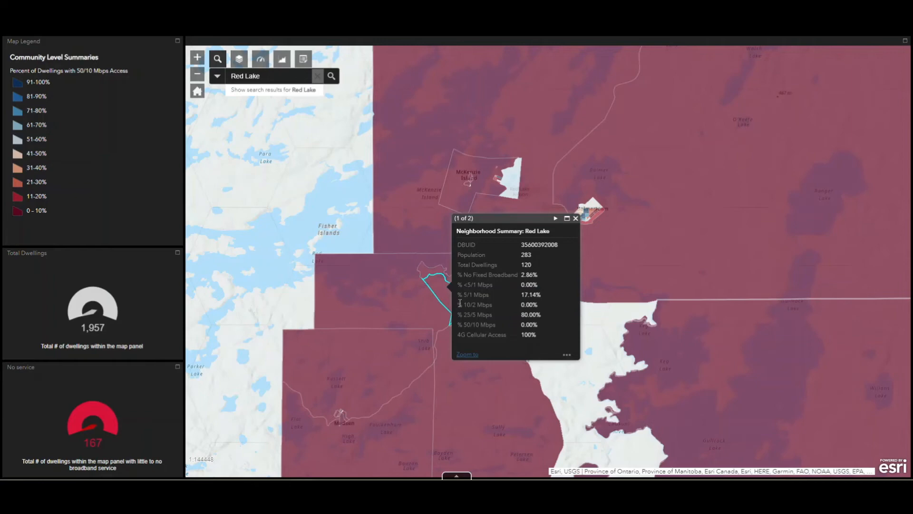
# - Close the current neighbourhood summary and open the one for the dark blue block inside the Red Lake settlement
pyautogui.click(576, 220)
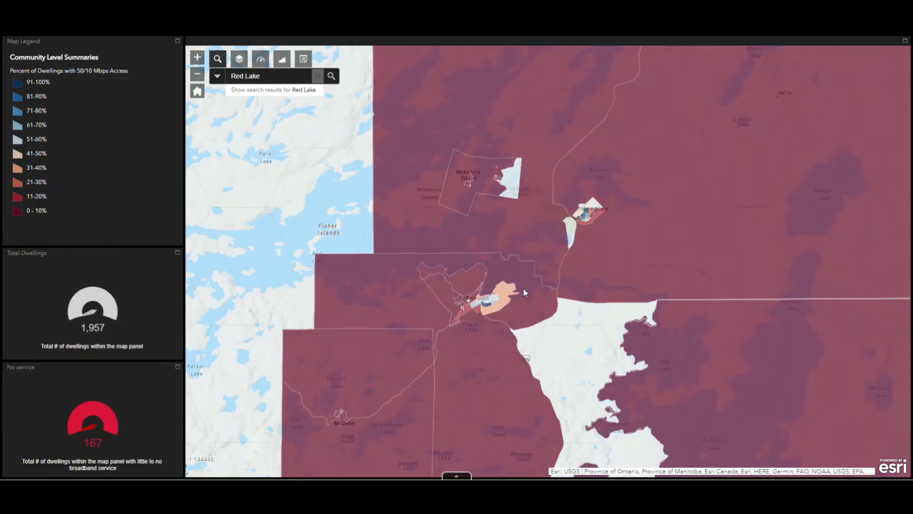
pyautogui.scroll(1, 506, 295)
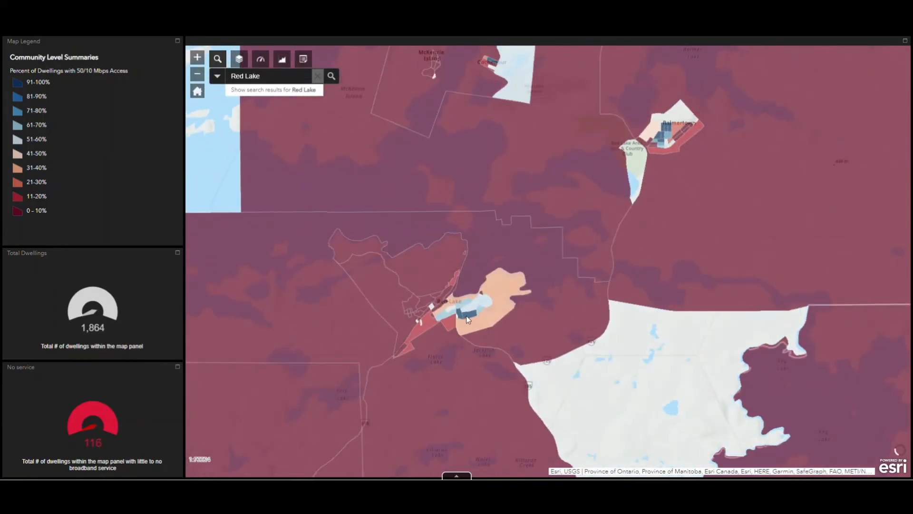
pyautogui.click(466, 316)
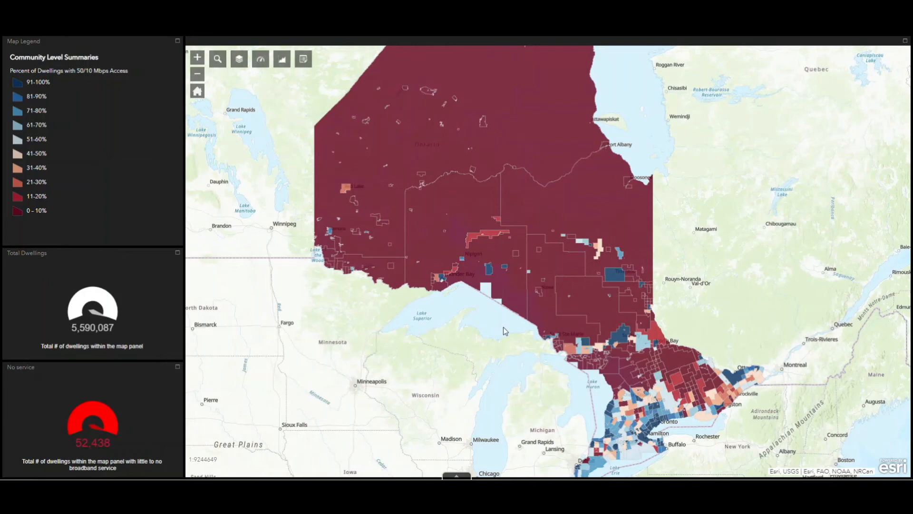
# - Show all of Ontario on the map and expand the Community Level Summaries attribute table to nearly full height
pyautogui.scroll(-2, 503, 327)
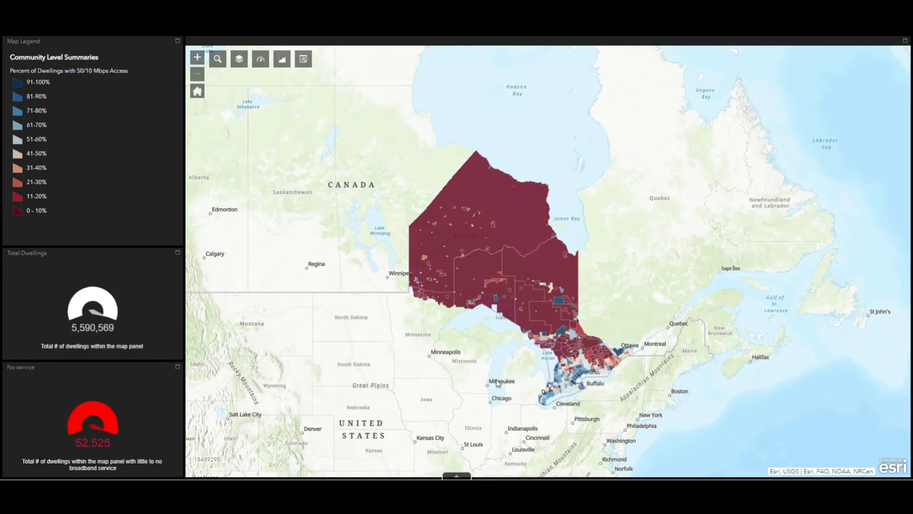
pyautogui.click(457, 476)
pyautogui.moveTo(451, 333); pyautogui.dragTo(475, 110)
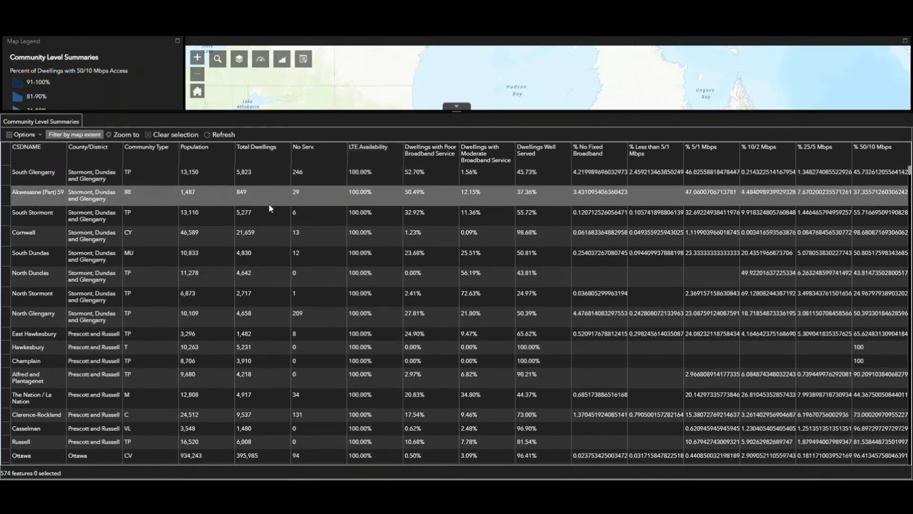
# - Create a filter on the Community Level Summaries table with the expression Population is at least 10000
pyautogui.click(23, 134)
pyautogui.click(39, 167)
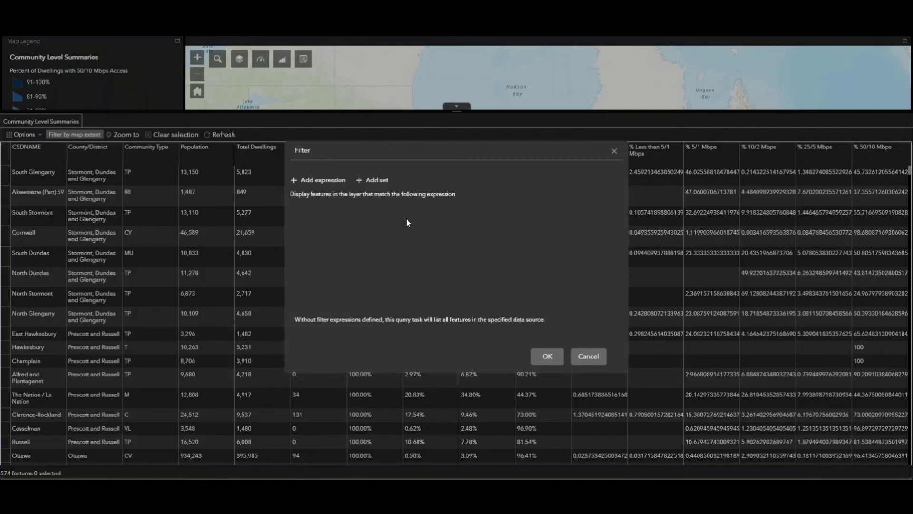
pyautogui.click(324, 180)
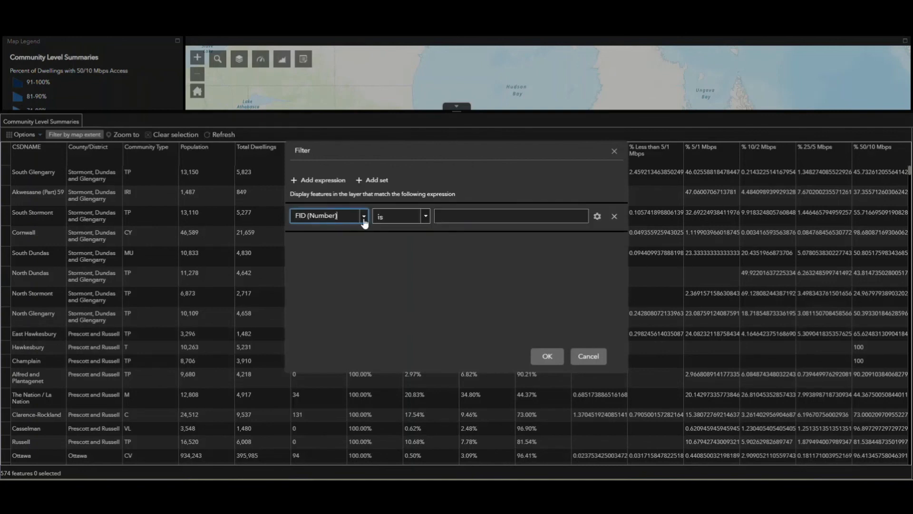
pyautogui.click(364, 219)
pyautogui.click(363, 310)
pyautogui.click(425, 217)
pyautogui.click(392, 247)
pyautogui.click(461, 213)
pyautogui.write('10000')
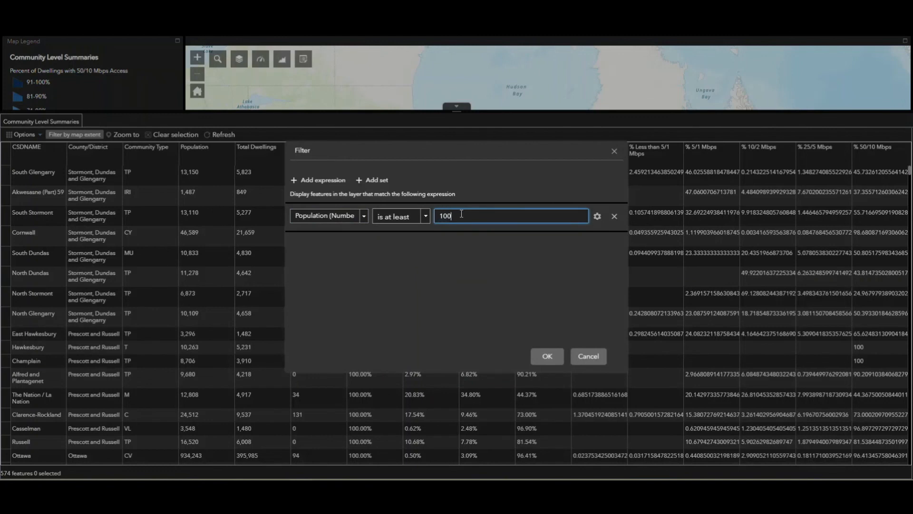
# - Add and apply an "is less than" expression on Percent of Dwellings with 50/10 Mbps Access, and collapse the table to view the filtered communities
pyautogui.click(294, 180)
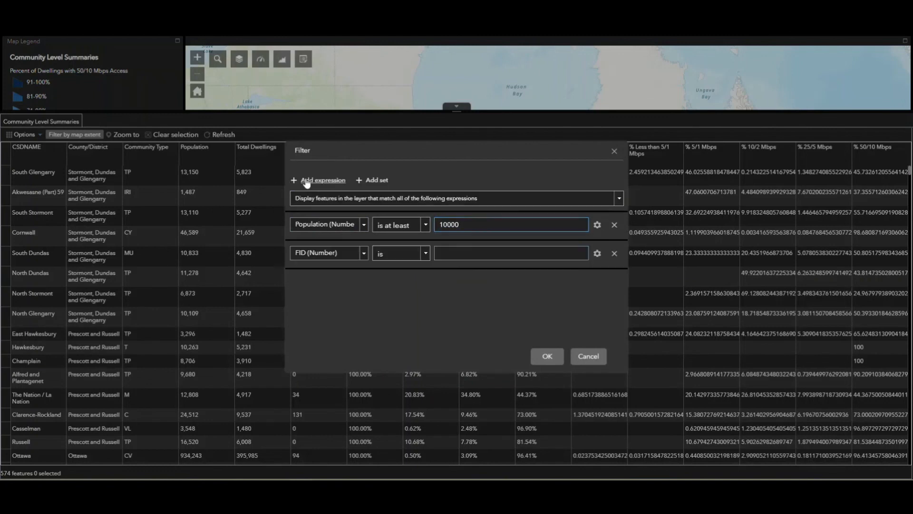
pyautogui.click(364, 253)
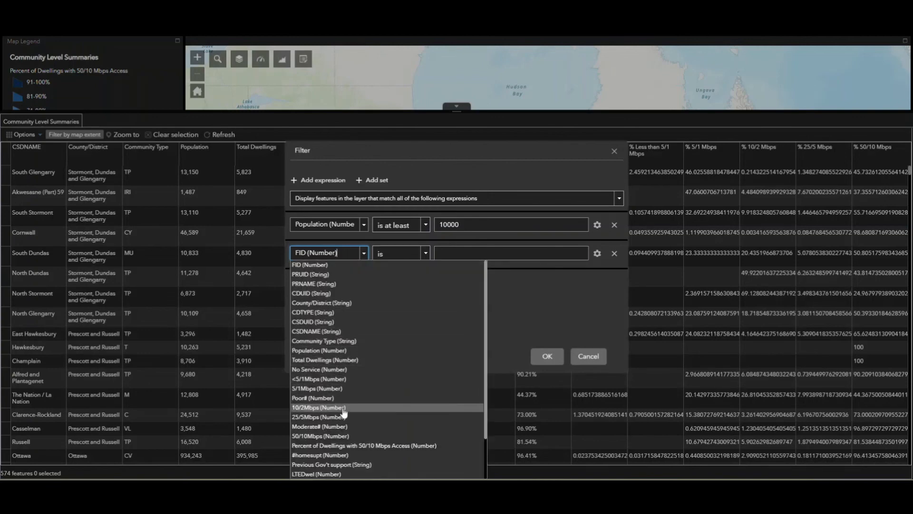
pyautogui.click(334, 446)
pyautogui.click(425, 253)
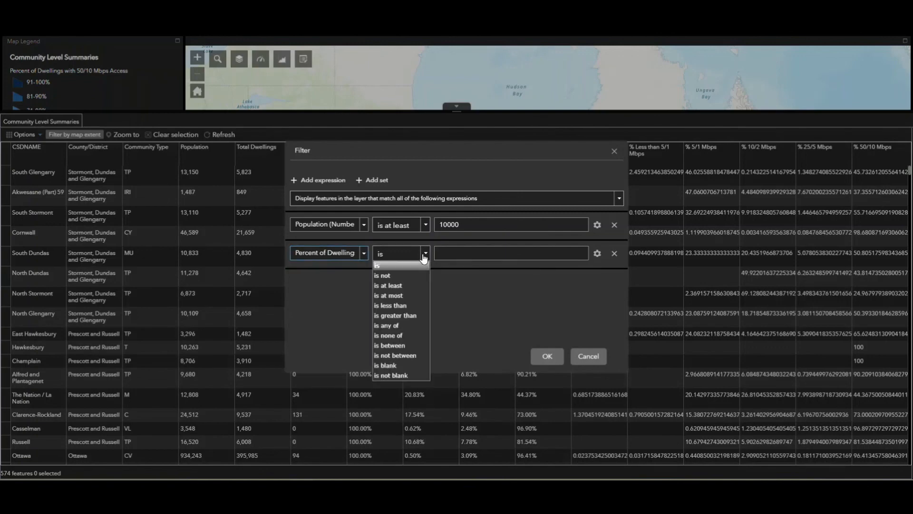
pyautogui.click(415, 301)
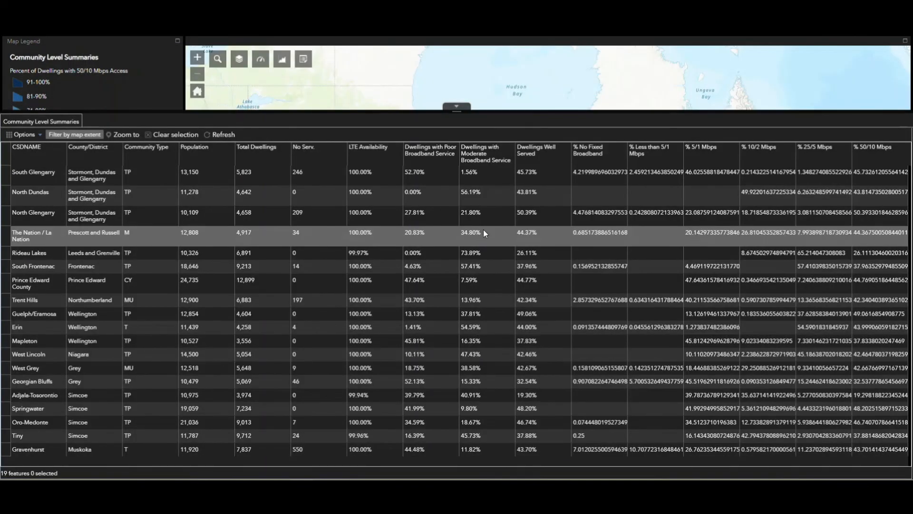
pyautogui.click(459, 109)
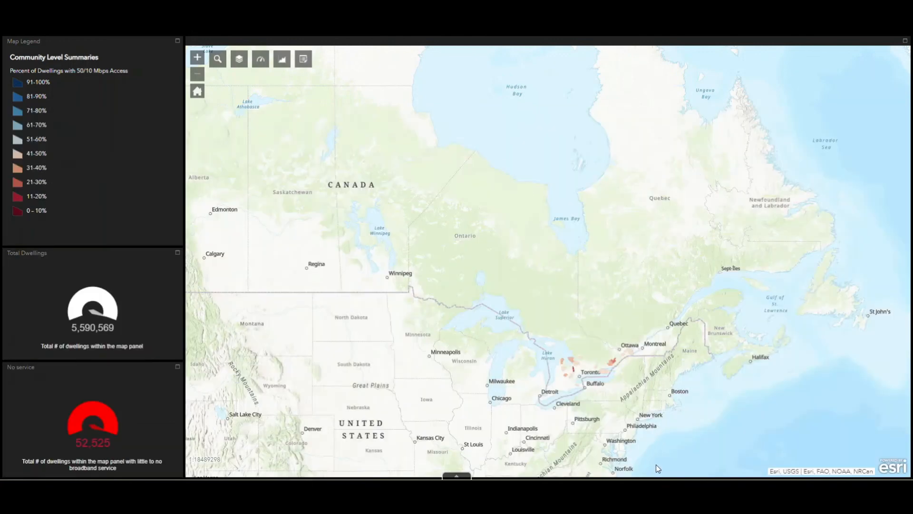
pyautogui.scroll(1, 658, 468)
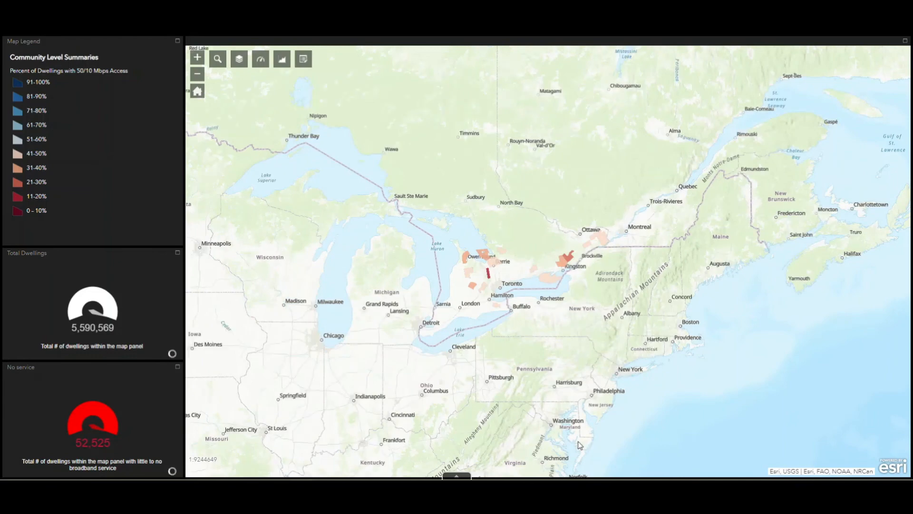